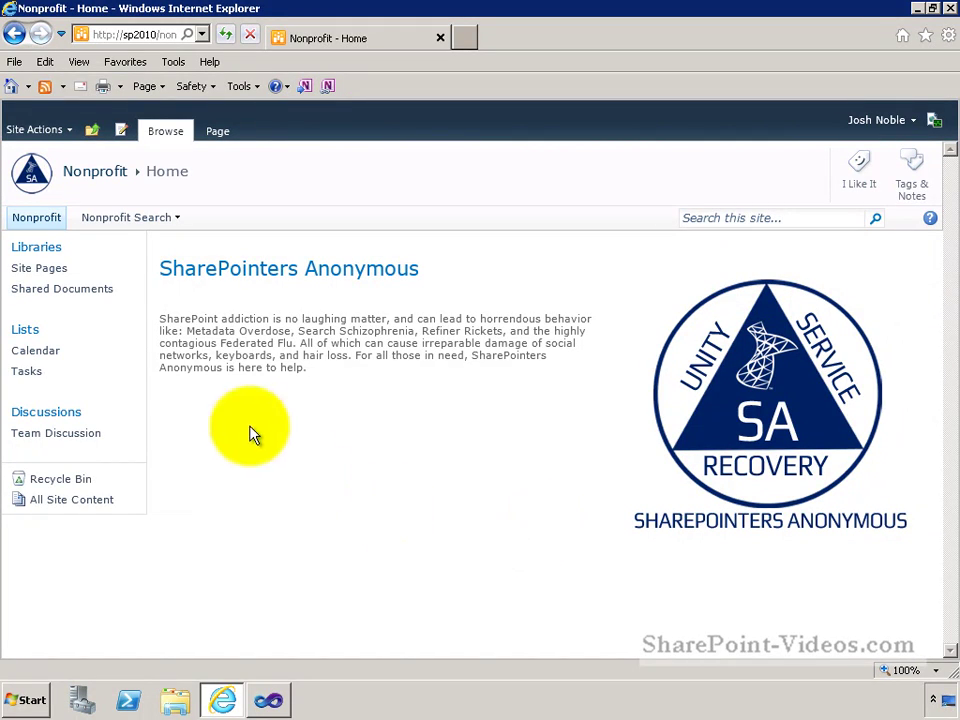
Go to the Standard Nonprofit Search site and search all sites for "sharepoint"
mouse_move(158, 222)
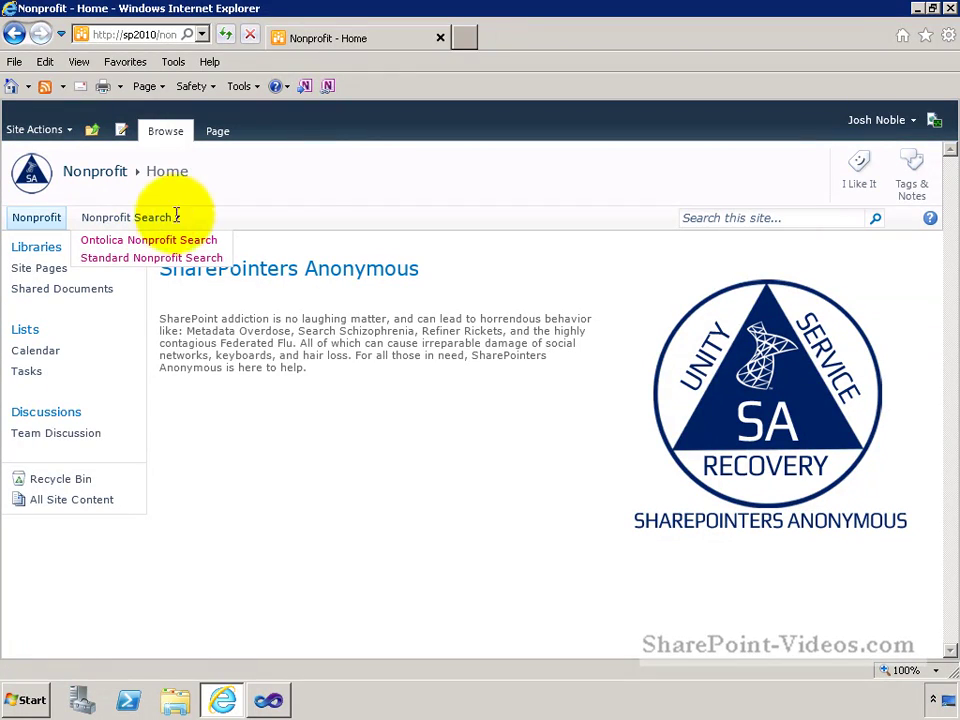
left_click(133, 262)
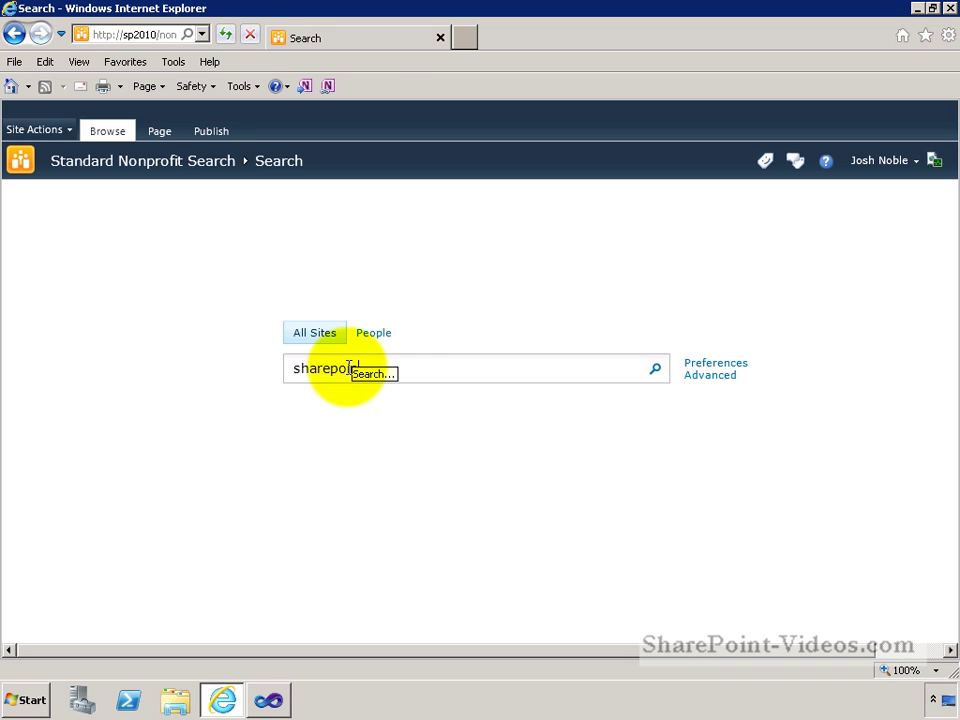
type("nt")
key("Return")
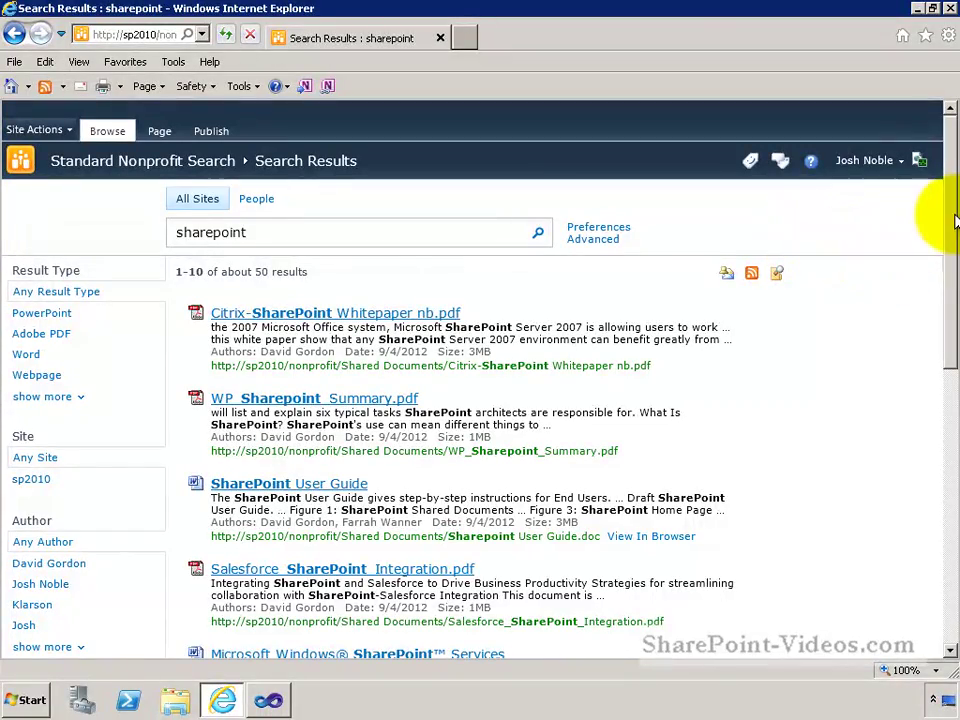
Examine the search results list, its paging, and the refinement categories from Result Type through Document Type MMS
left_click_drag(948, 262, 935, 543)
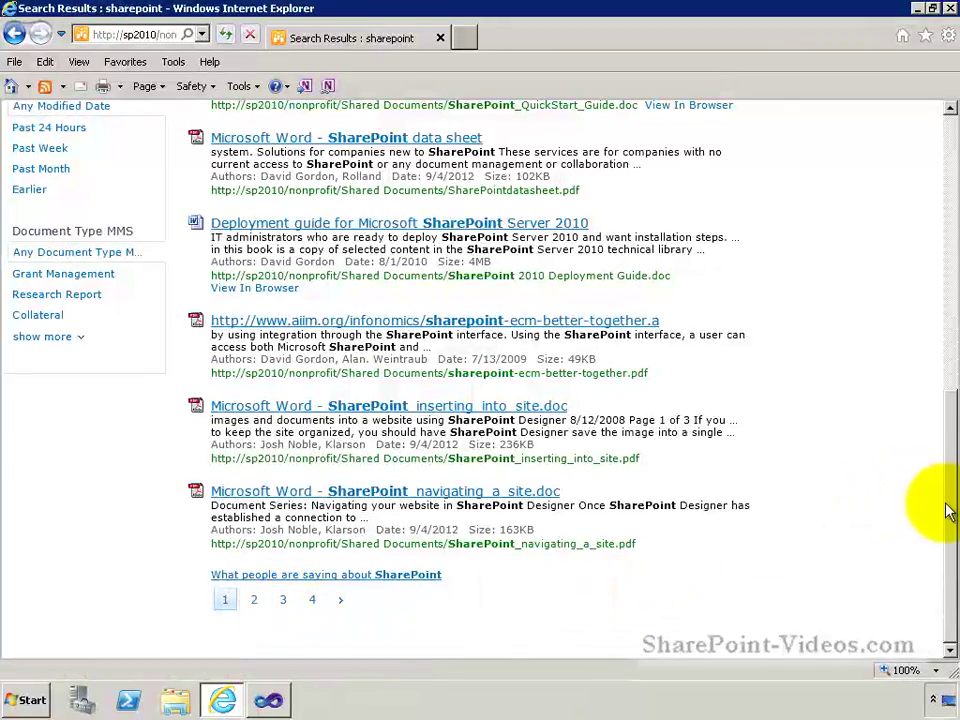
left_click_drag(945, 508, 955, 175)
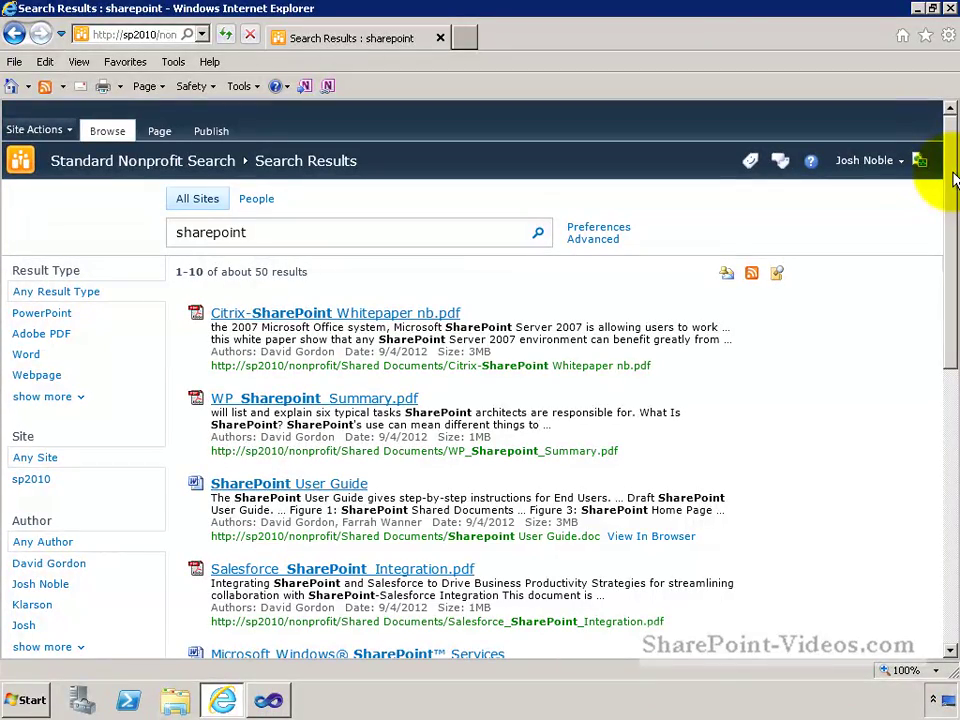
left_click_drag(953, 178, 938, 198)
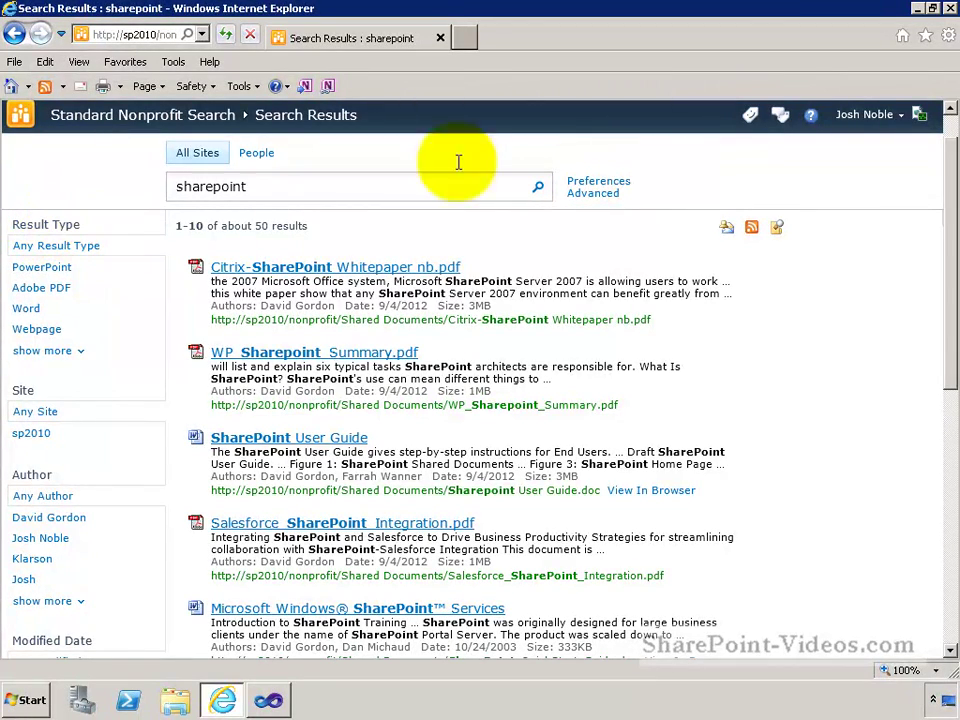
left_click_drag(943, 221, 952, 250)
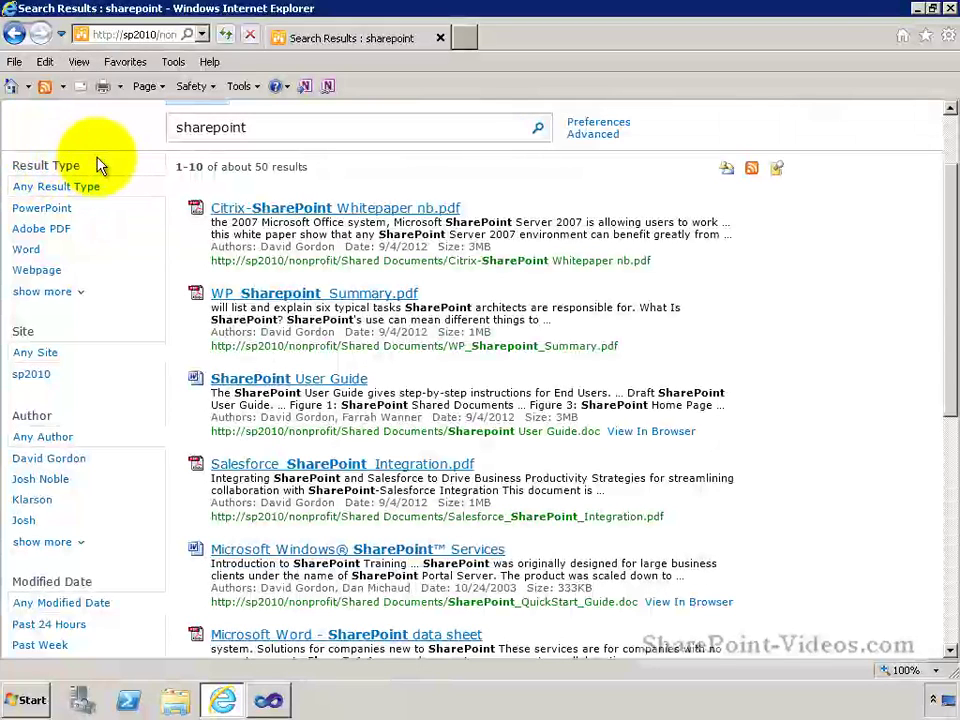
scroll(952, 215, "down", 1)
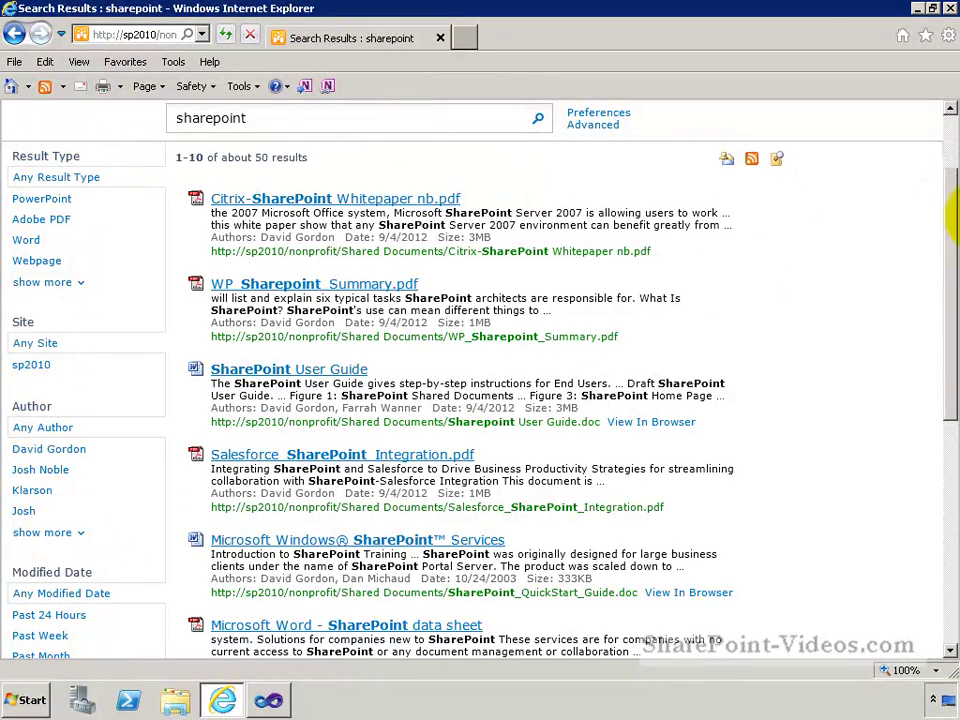
left_click_drag(945, 214, 940, 336)
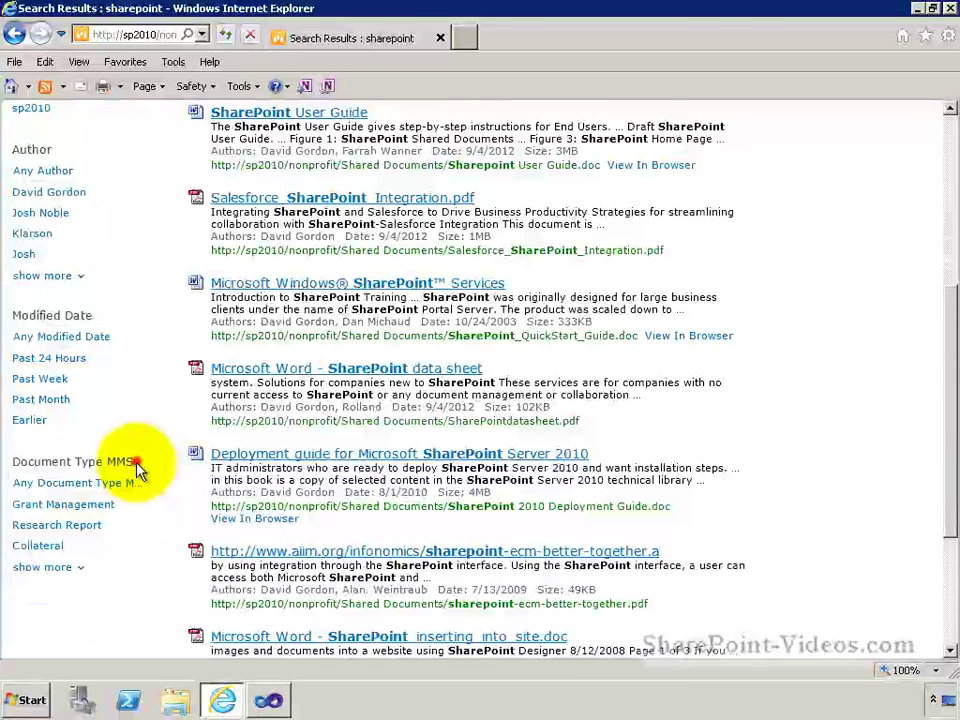
left_click_drag(136, 463, 108, 463)
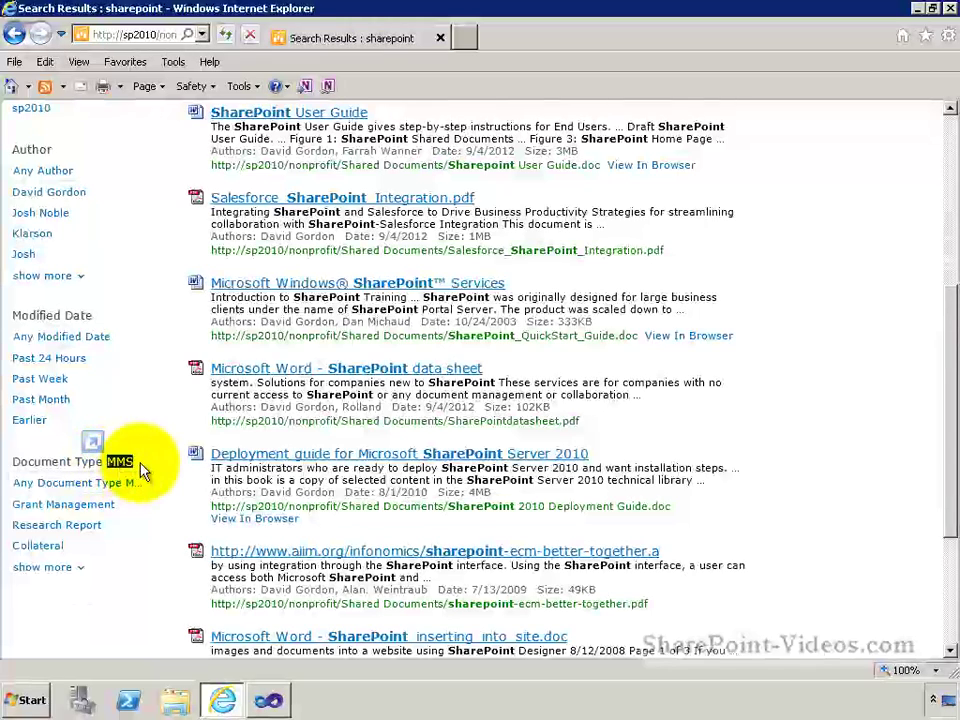
left_click(141, 468)
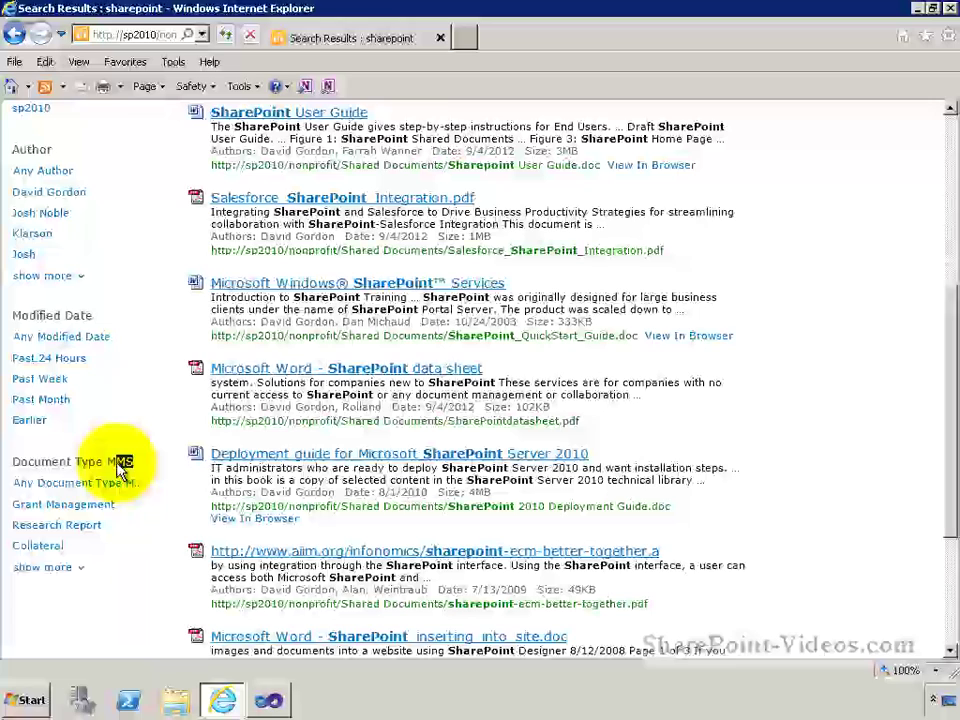
left_click_drag(134, 464, 30, 466)
left_click(64, 461)
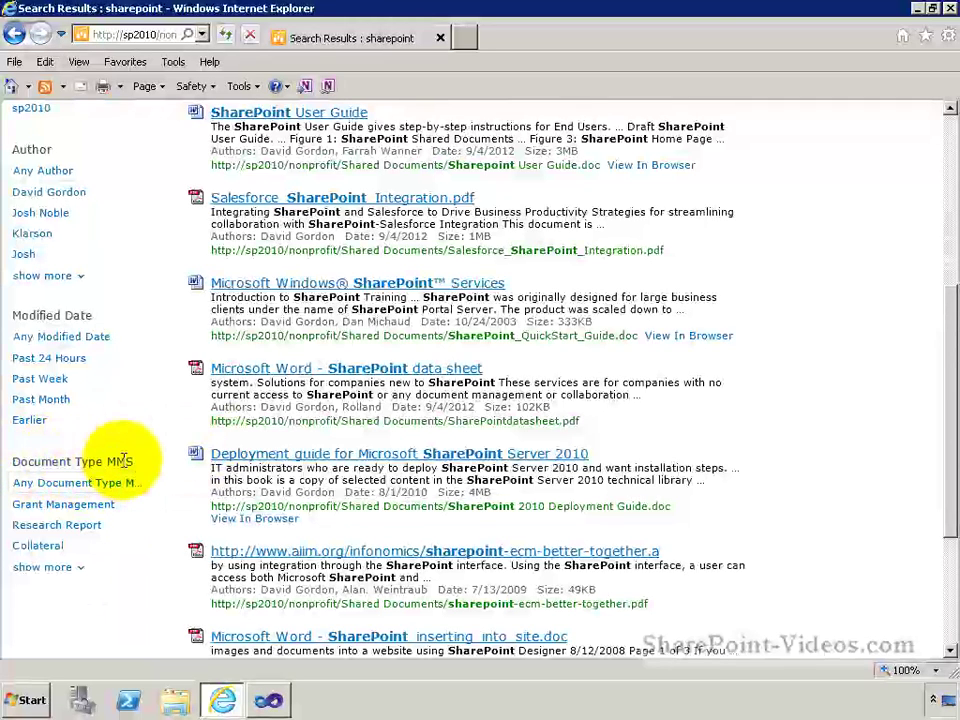
left_click_drag(944, 300, 943, 203)
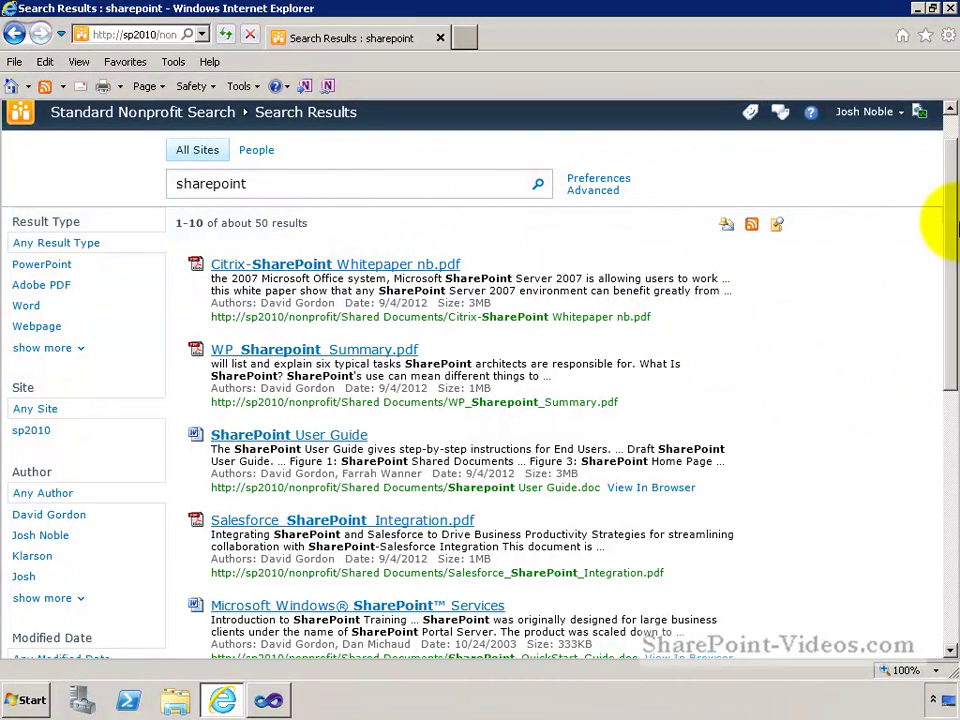
mouse_move(949, 244)
left_mouse_down()
mouse_move(943, 208)
mouse_move(945, 261)
left_mouse_up()
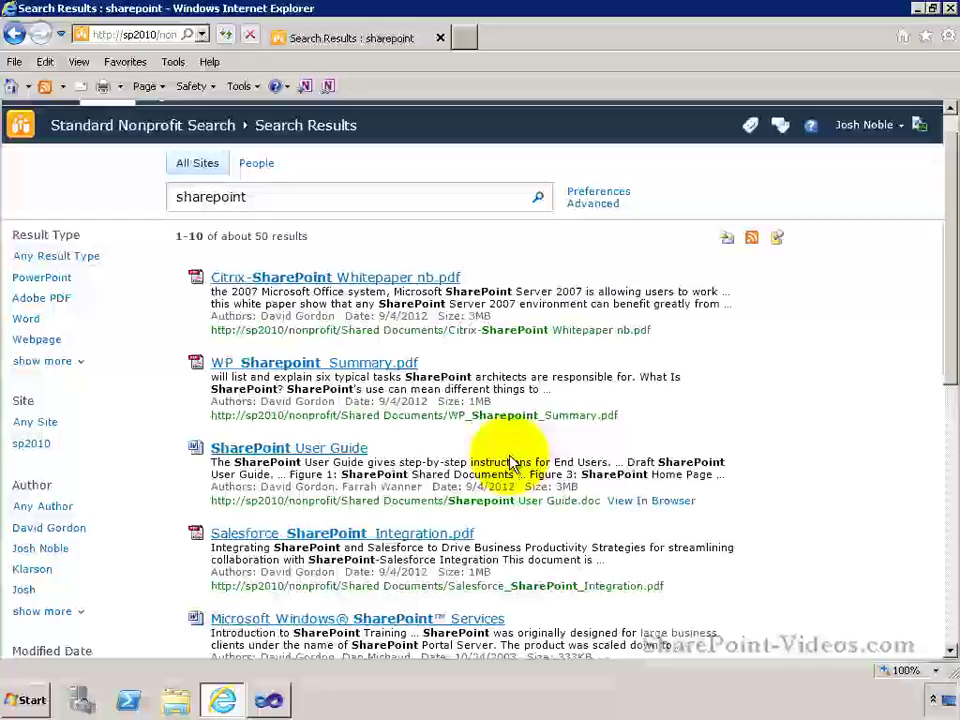
scroll(948, 283, "up", 1)
scroll(950, 287, "up", 1)
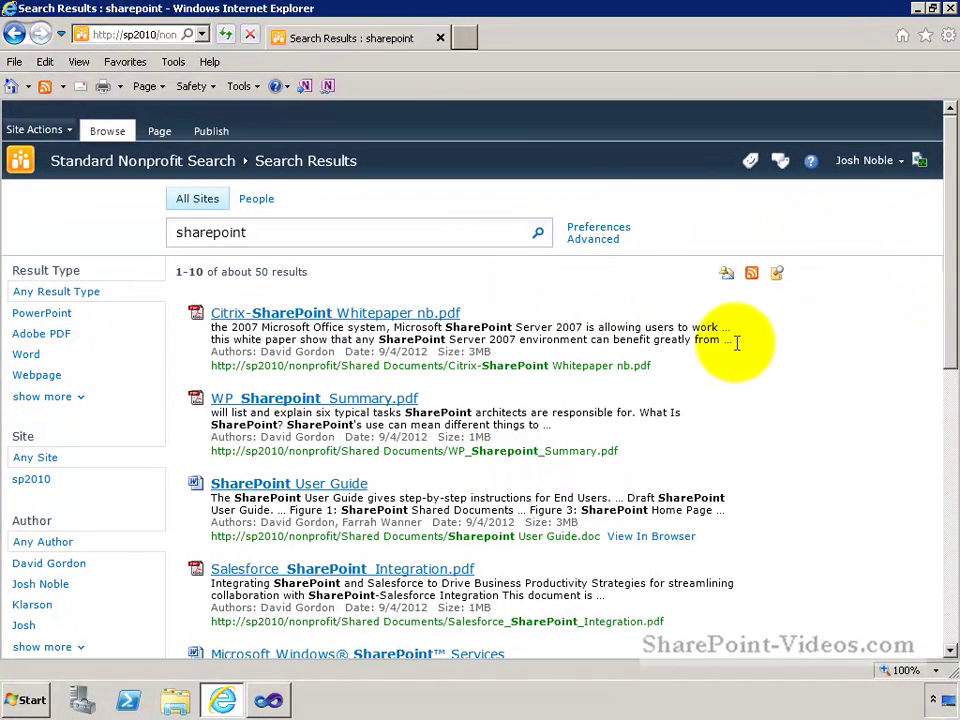
Put the search results page into edit mode and look over its web part zones
left_click(60, 137)
left_click(66, 166)
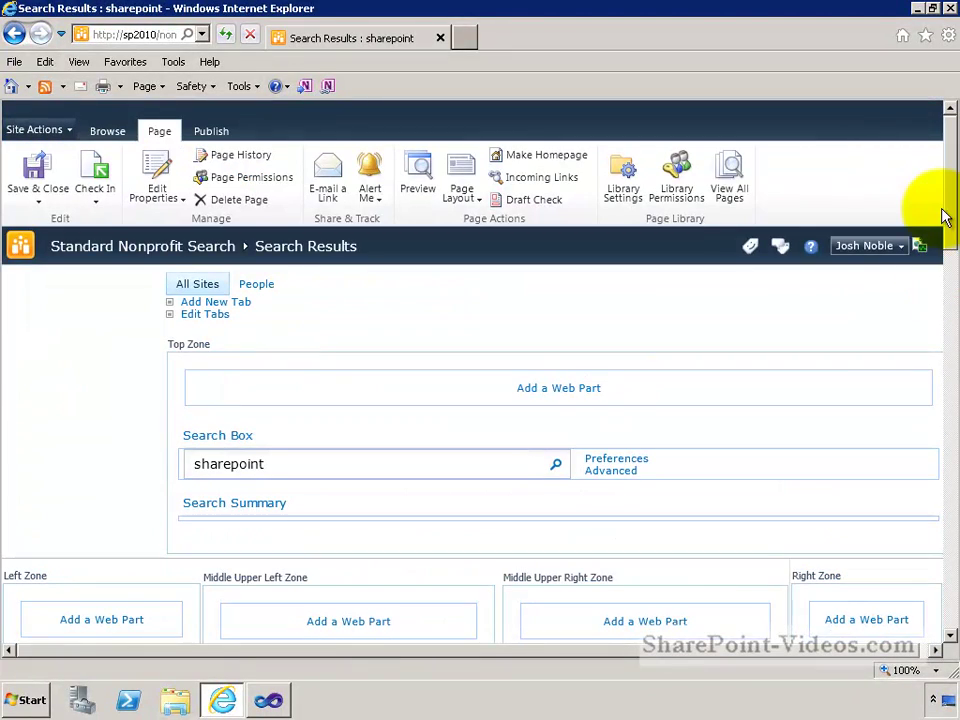
left_click_drag(943, 199, 955, 218)
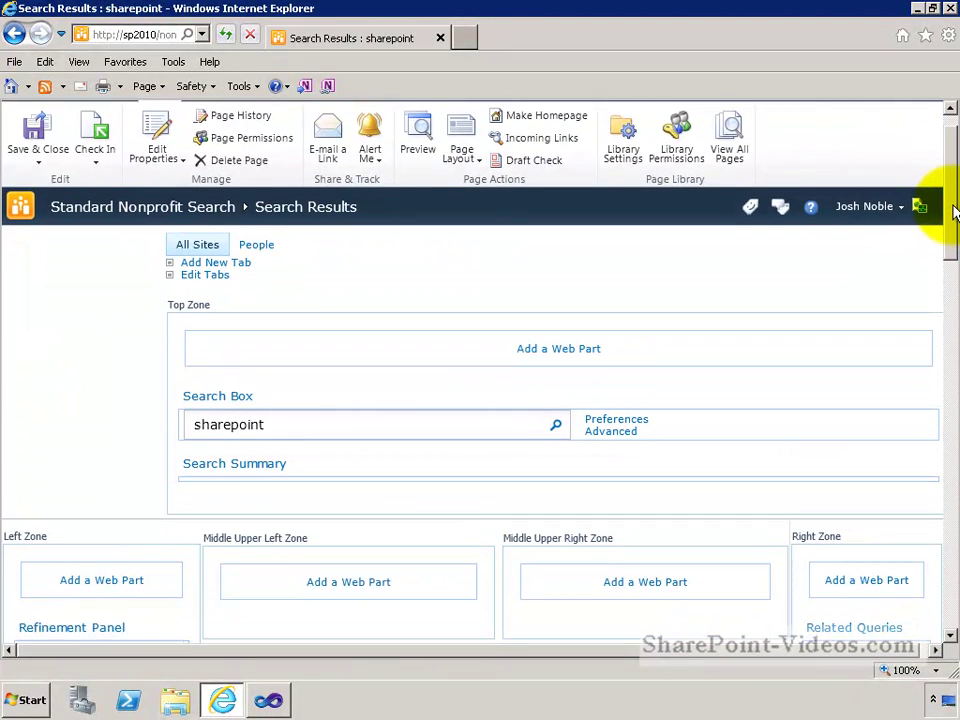
scroll(938, 203, "up", 1)
left_click_drag(432, 658, 439, 653)
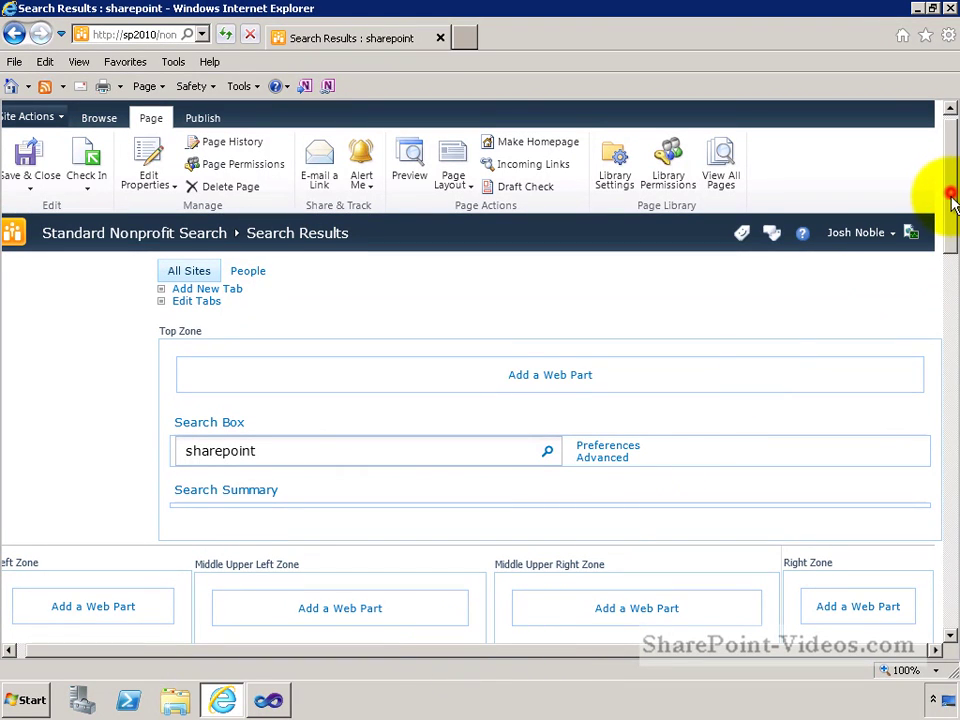
scroll(940, 210, "down", 3)
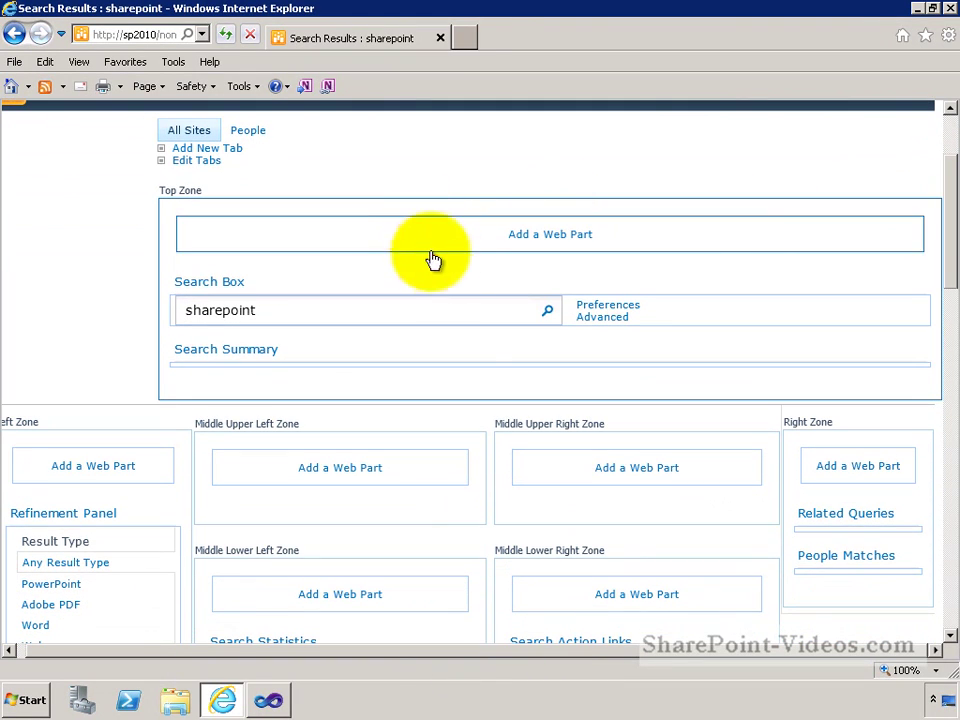
Try the Search Best Bets web part in the Top Zone below the Search Box, and return it to the Bottom Zone
left_click_drag(950, 178, 950, 318)
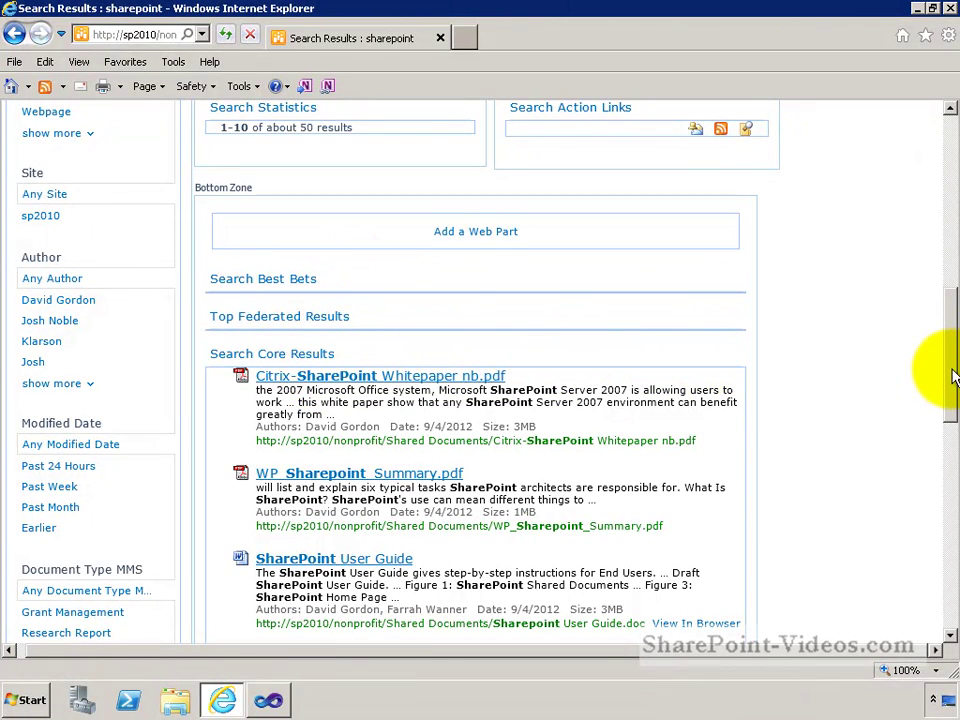
left_click_drag(943, 369, 951, 344)
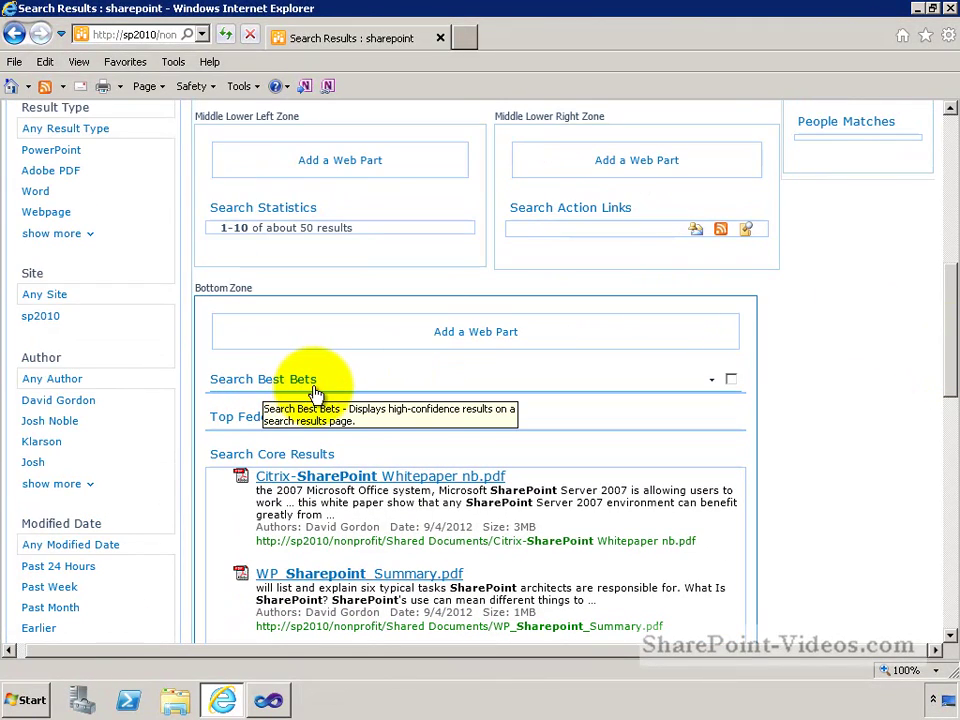
scroll(943, 336, "up", 1)
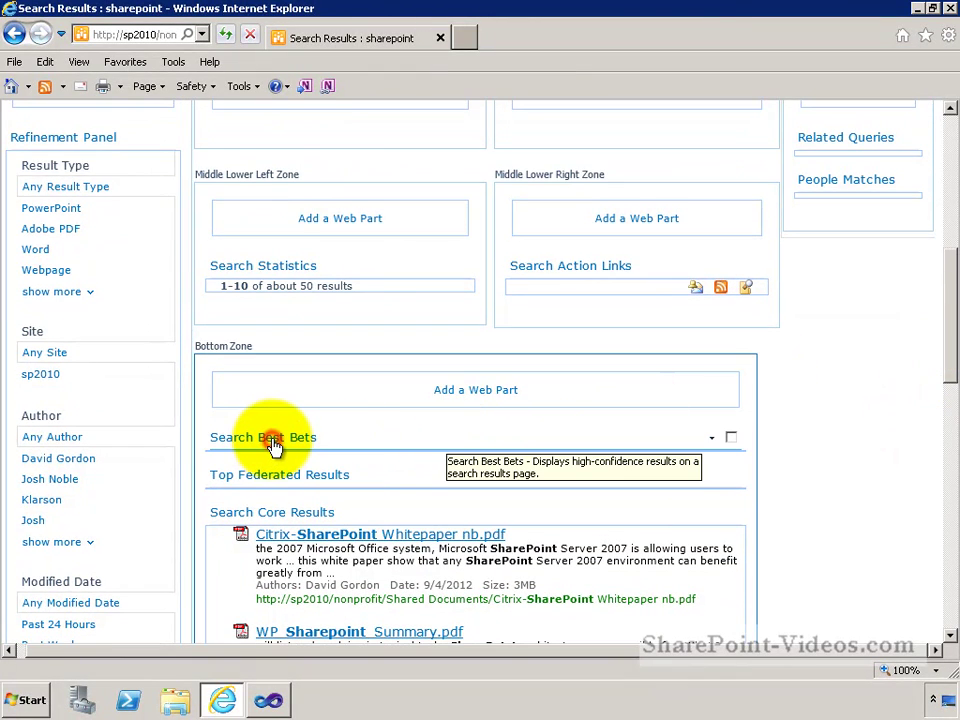
left_click_drag(274, 445, 335, 385)
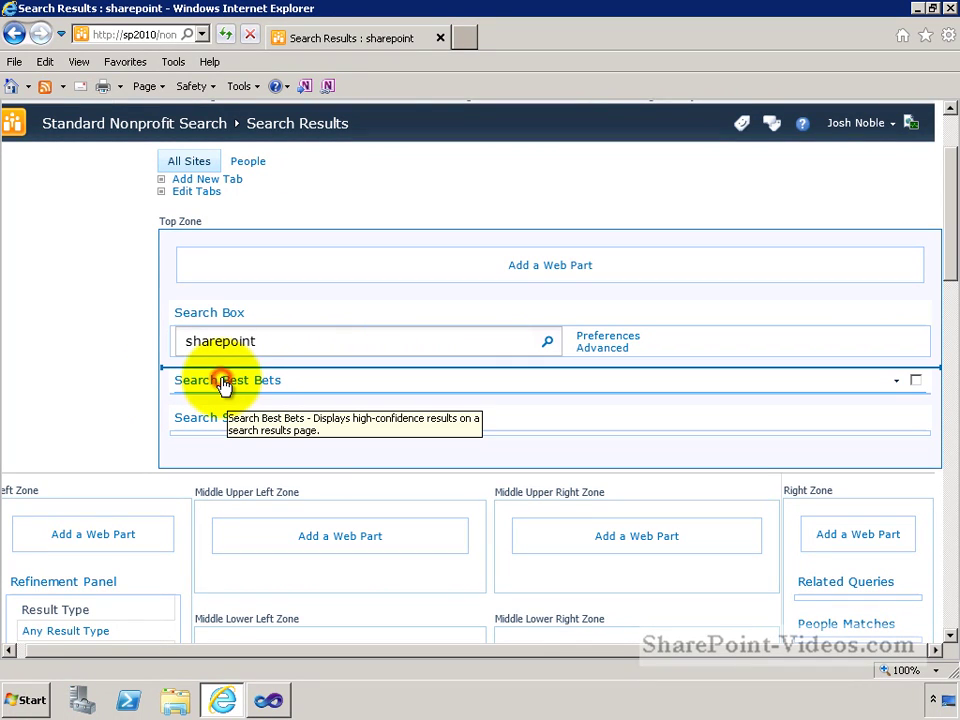
left_click_drag(222, 385, 340, 260)
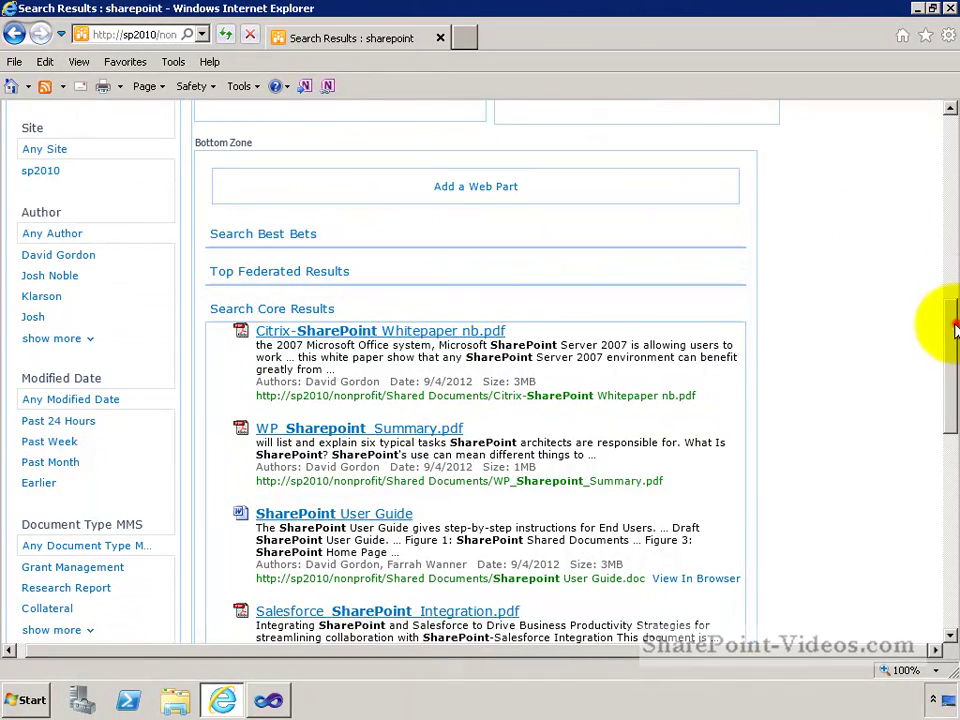
Open the web part gallery for adding a web part to the Right Zone
left_click_drag(954, 328, 944, 226)
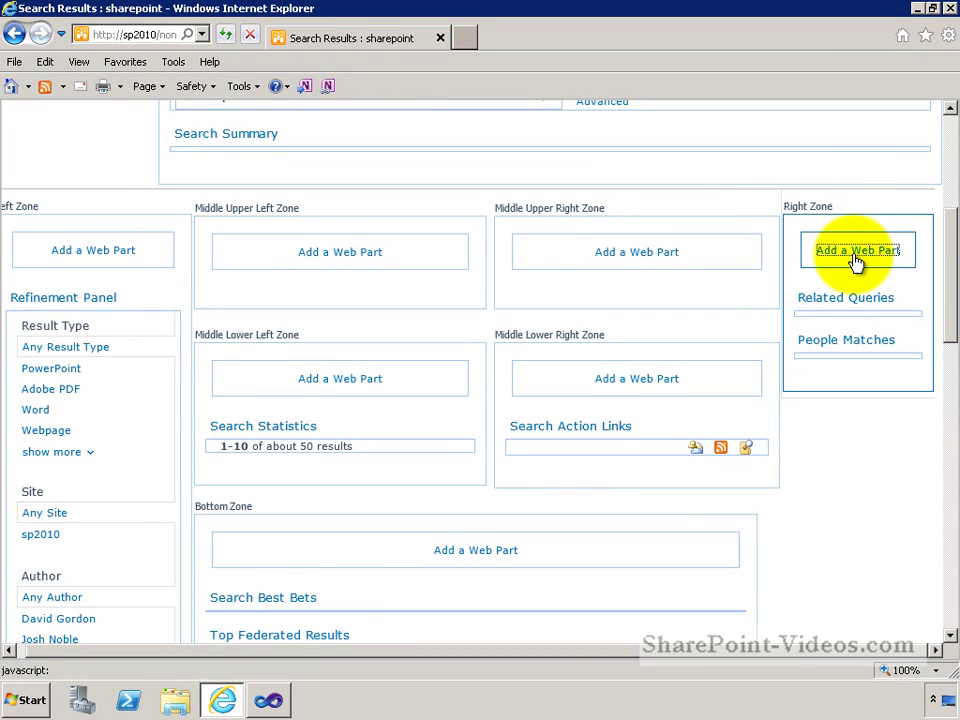
left_click(858, 251)
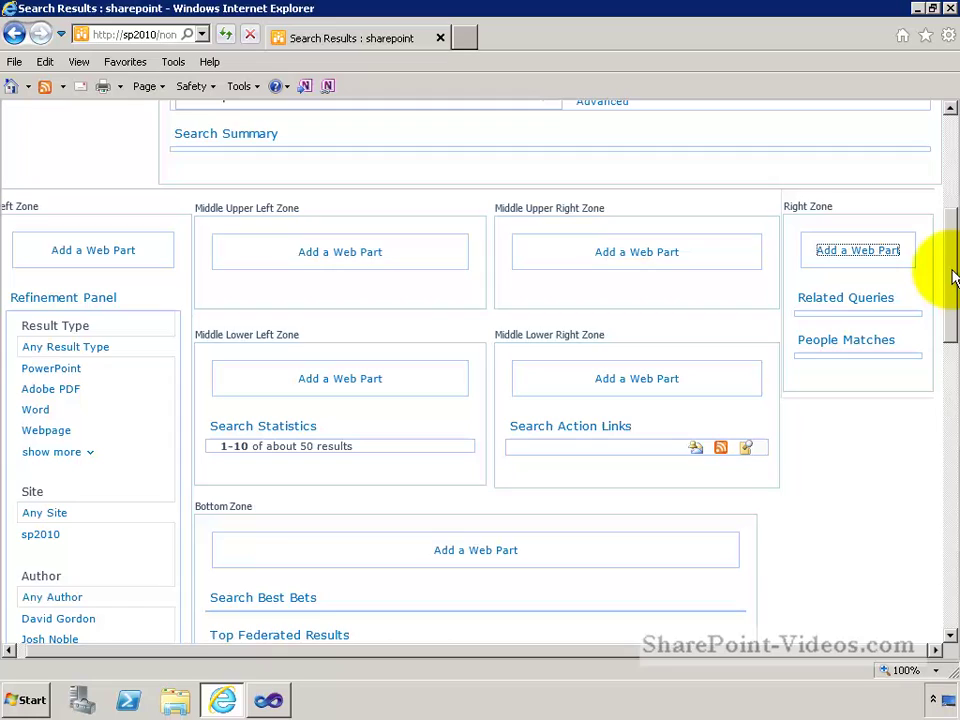
left_click_drag(953, 268, 956, 259)
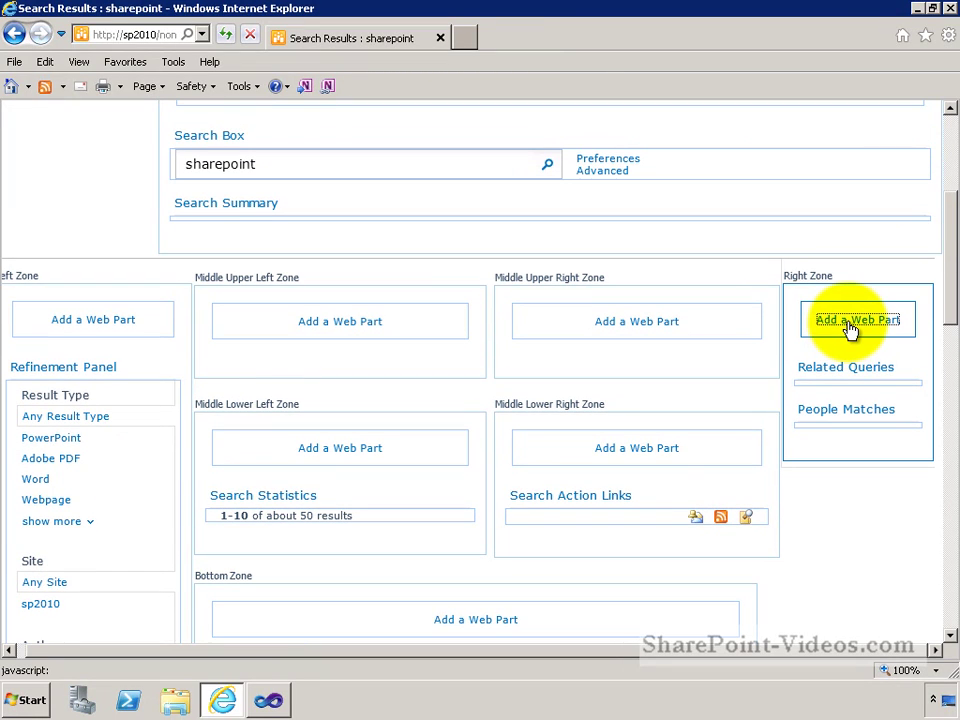
left_click(848, 322)
left_click(949, 272)
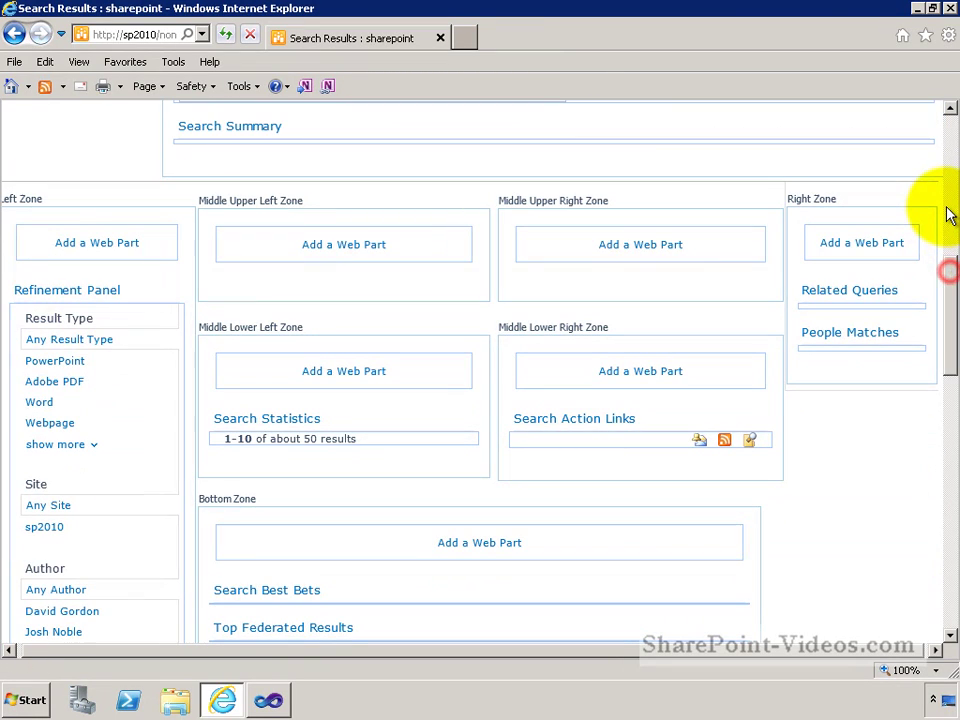
left_click_drag(951, 275, 948, 143)
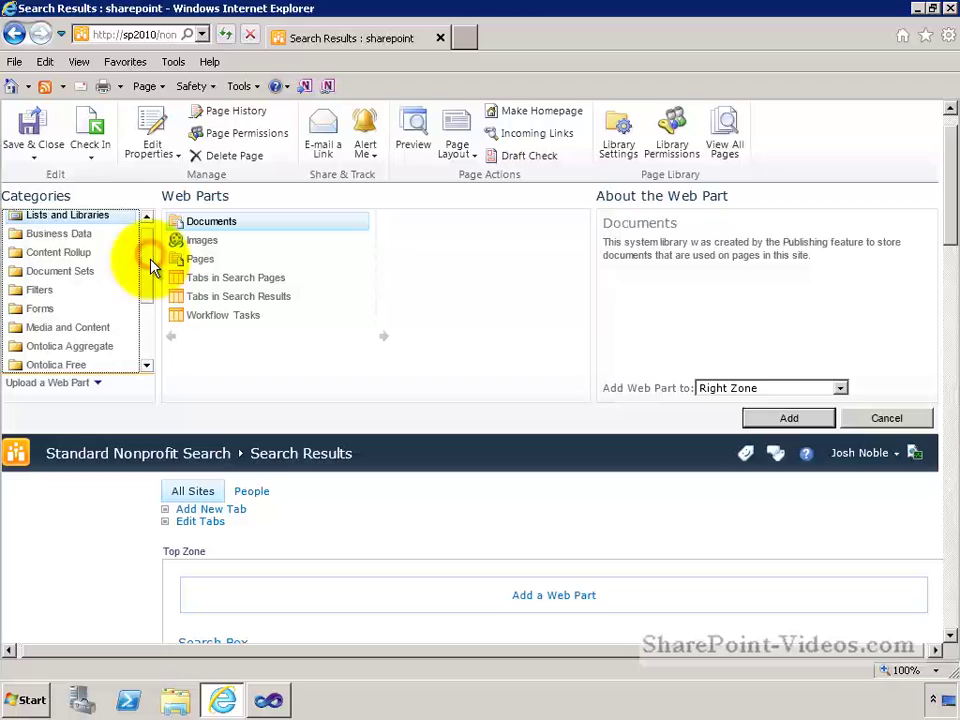
Select the Federated Results web part in the Search category, check the available target zones, and cancel adding it
left_click_drag(146, 253, 145, 333)
left_click(44, 332)
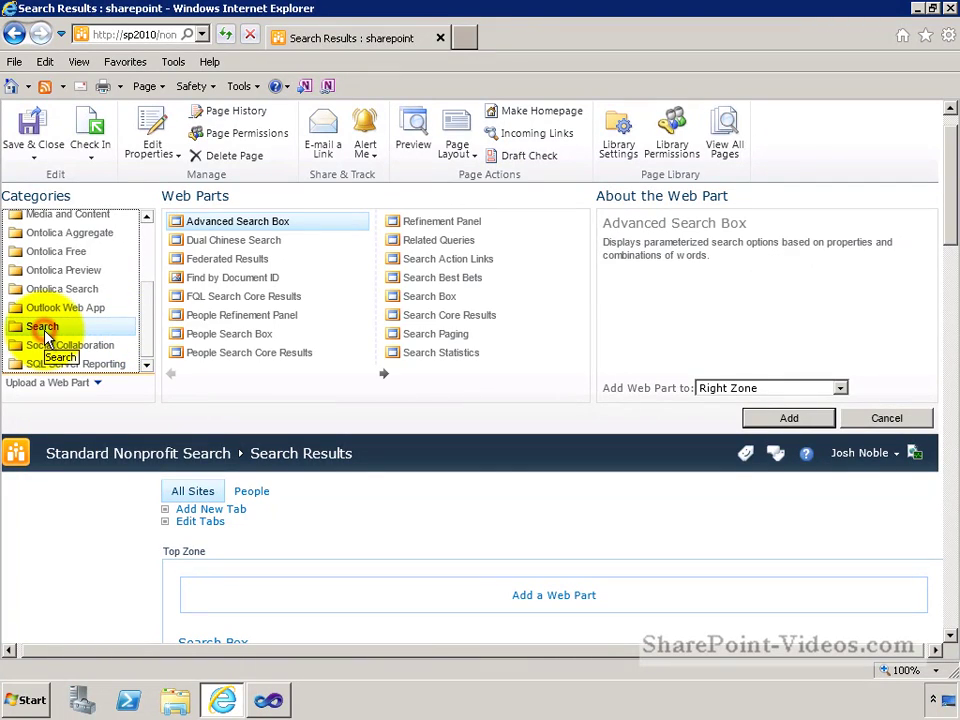
left_click(228, 262)
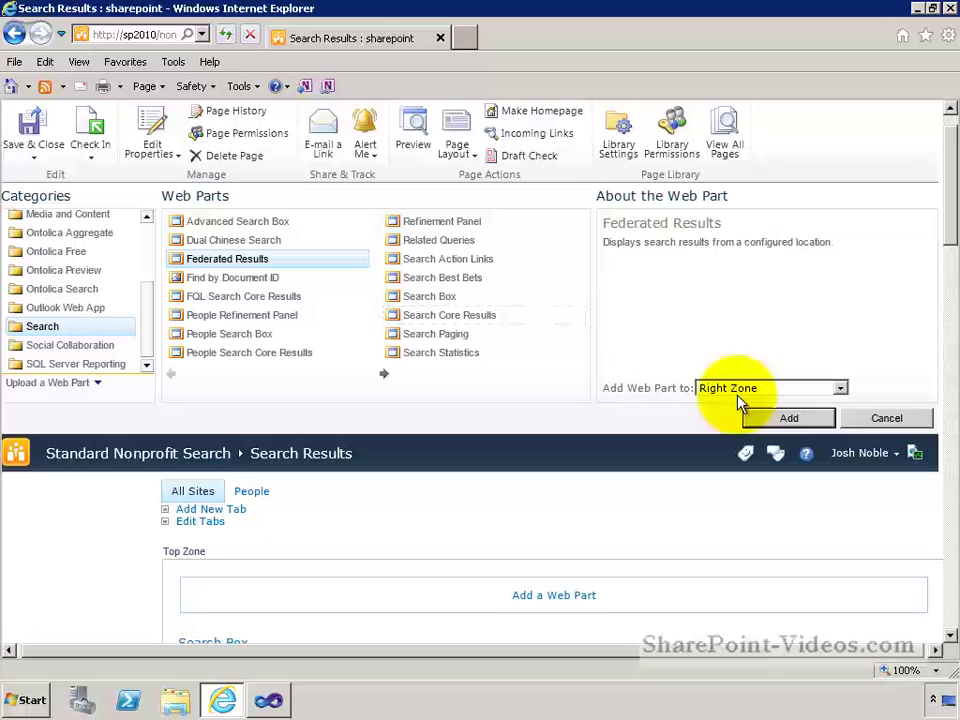
left_click(788, 389)
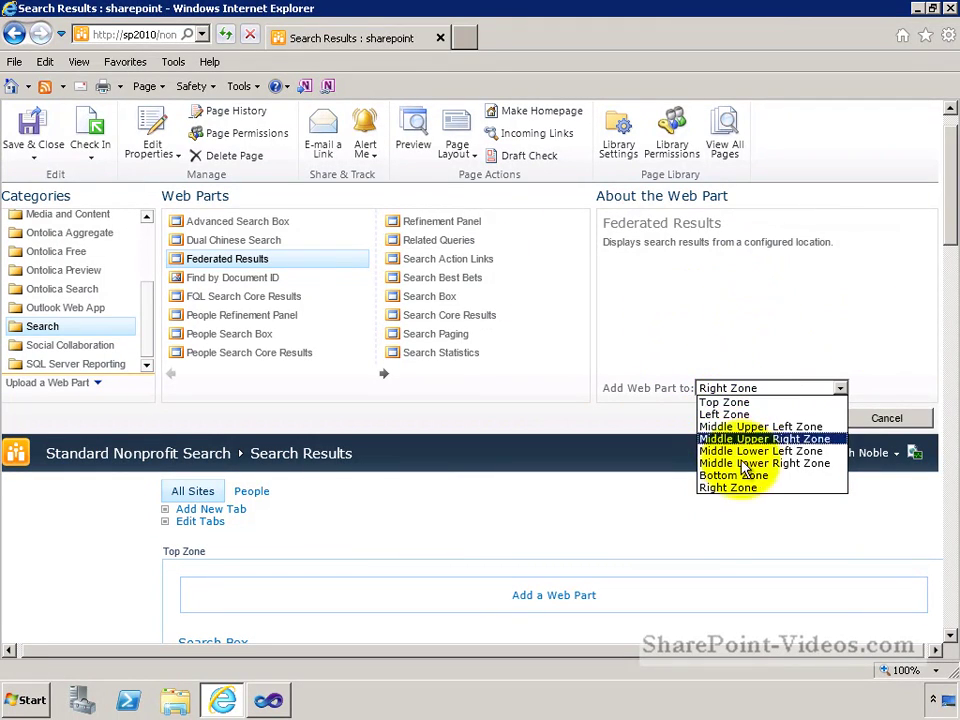
left_click(862, 366)
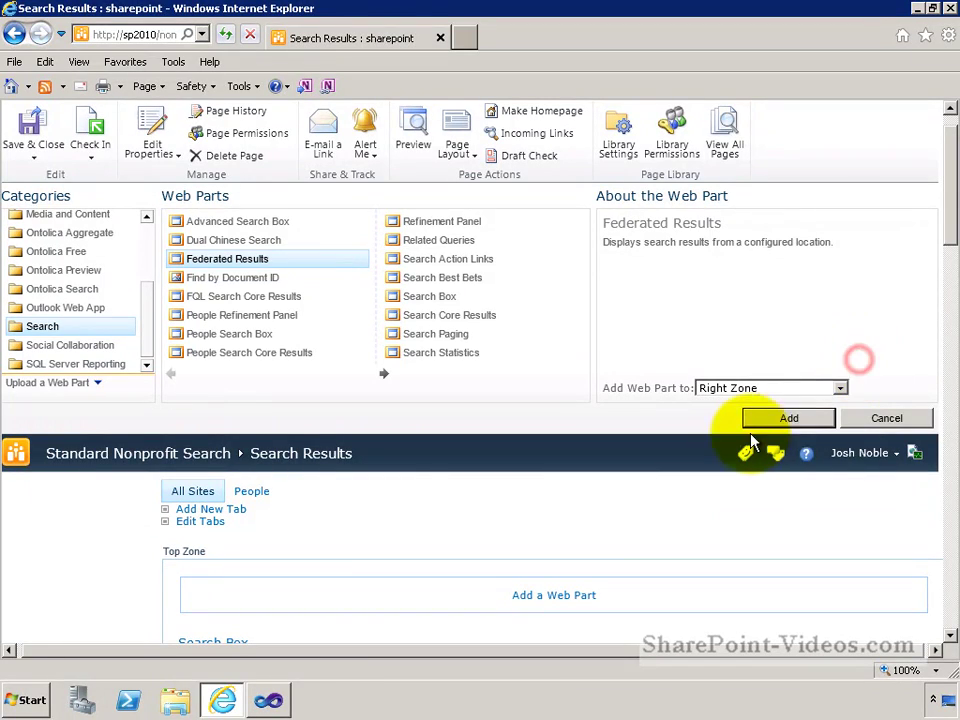
left_click(885, 423)
Open the settings of the Refinement Panel web part in the Left Zone
left_click(948, 236)
left_click_drag(951, 253, 948, 308)
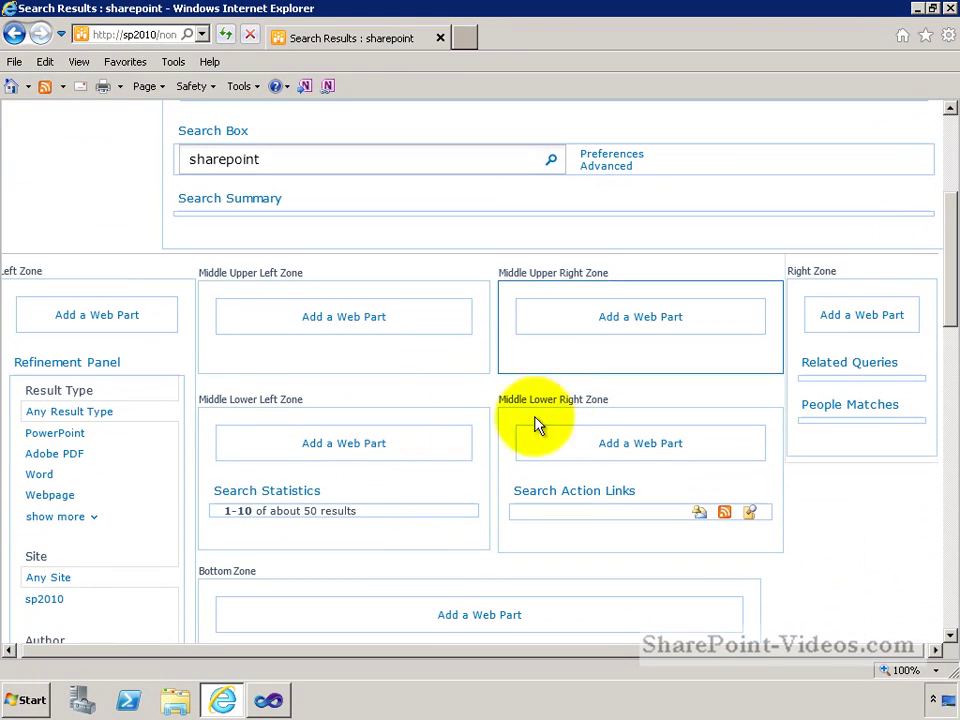
left_click(150, 362)
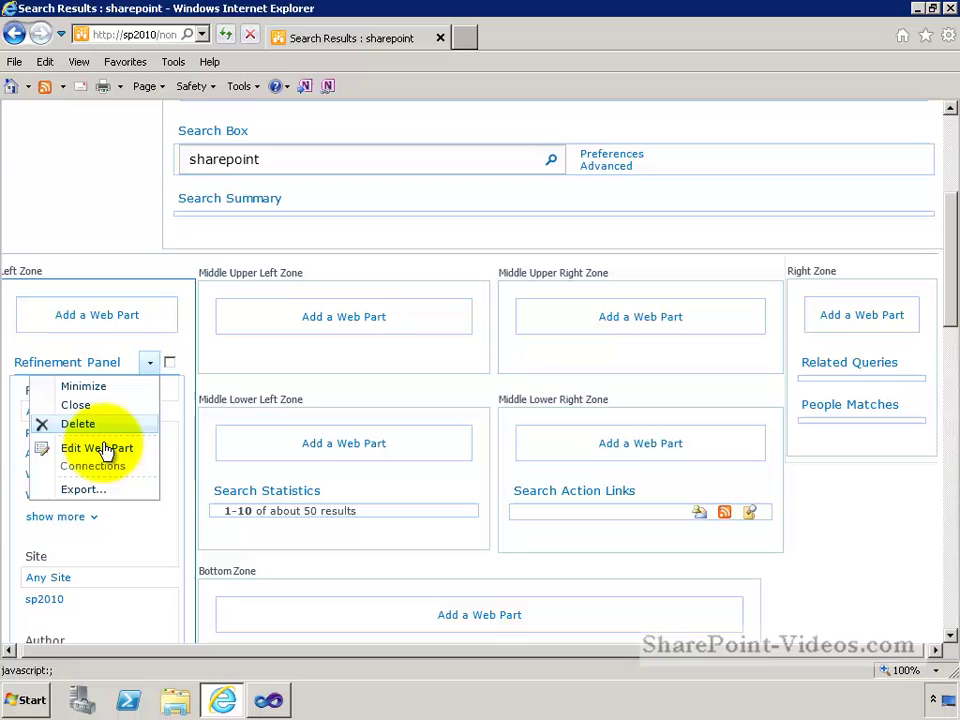
left_click(100, 447)
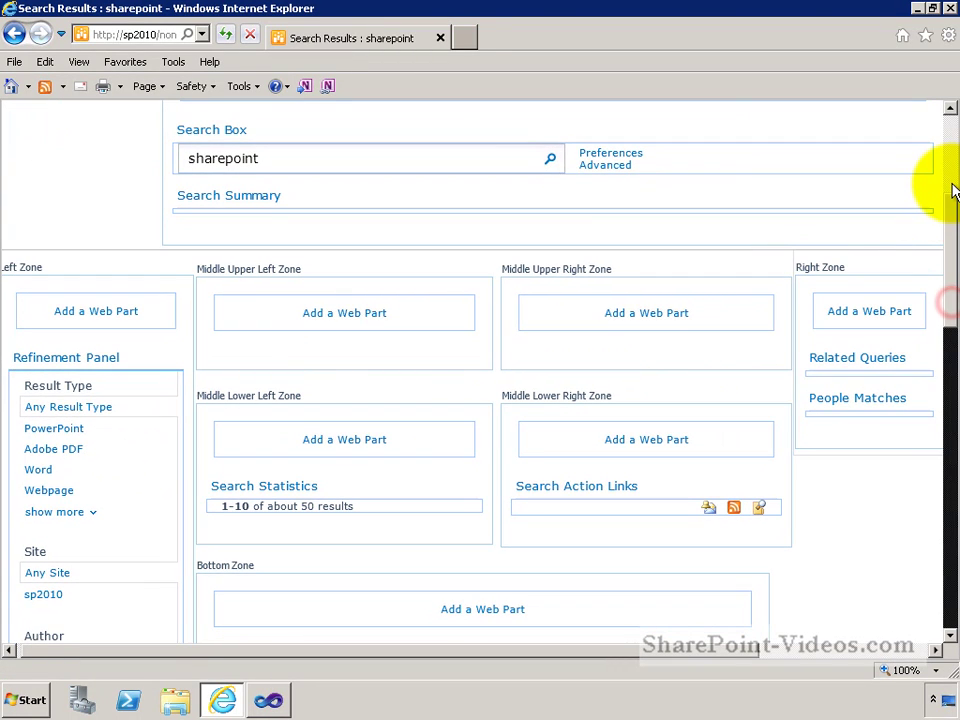
left_click_drag(952, 220, 952, 148)
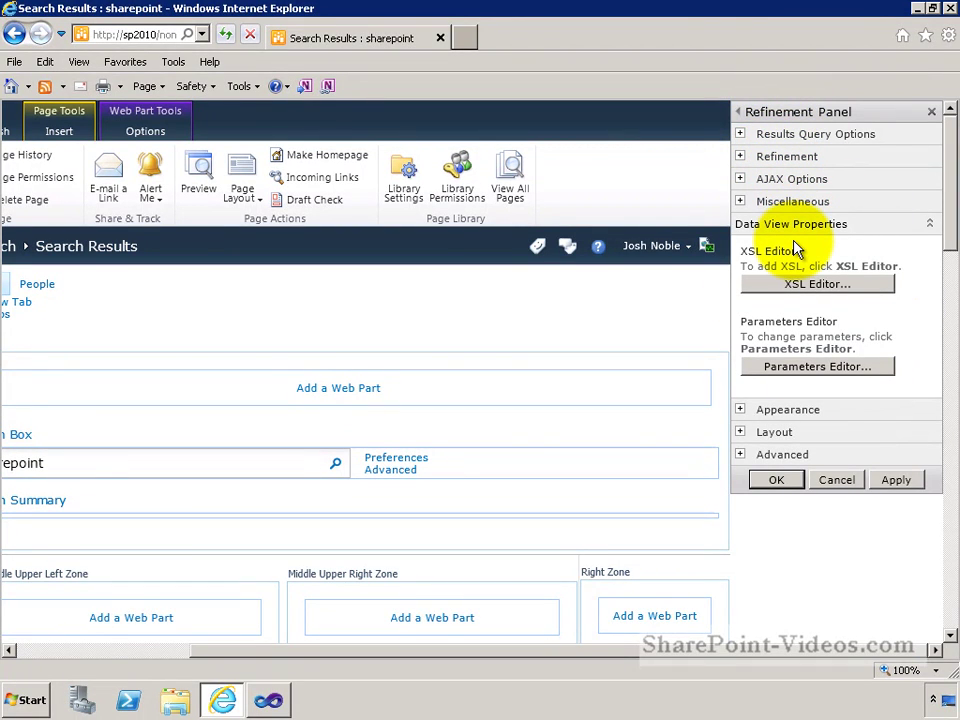
Examine the Results Query Options and Refinement settings of the Refinement Panel, and cancel editing the web part
left_click(740, 133)
left_click(741, 213)
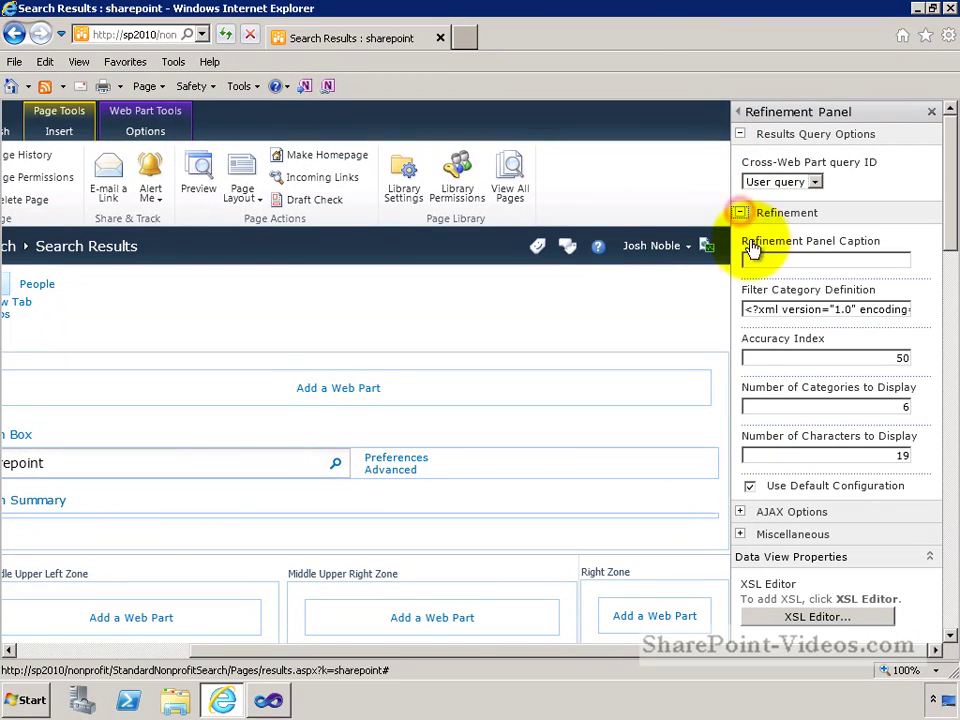
left_click(741, 213)
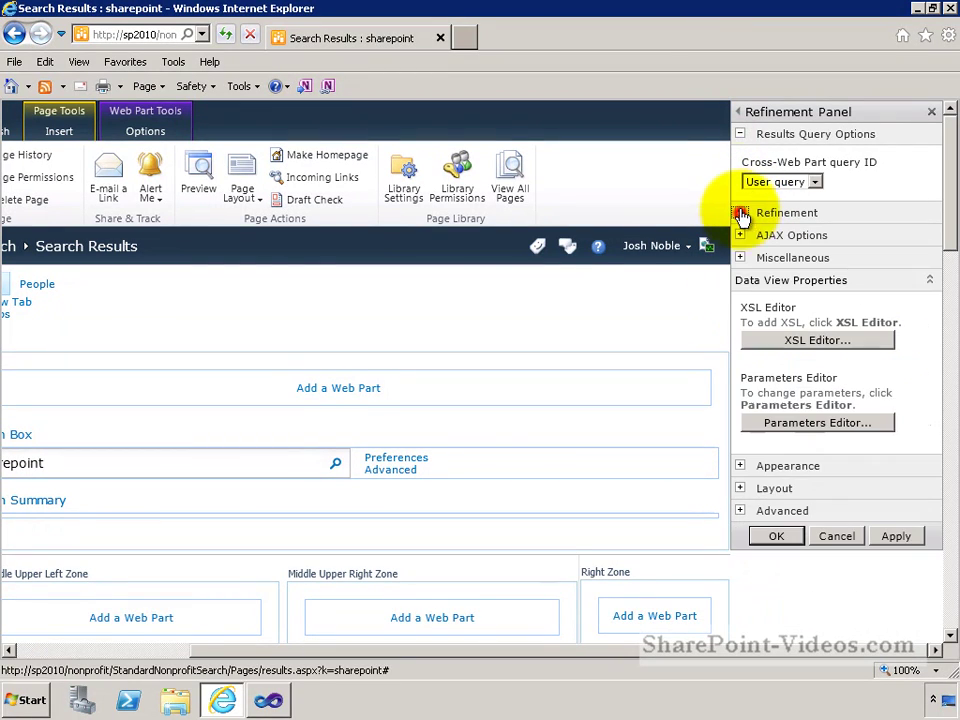
left_click(740, 133)
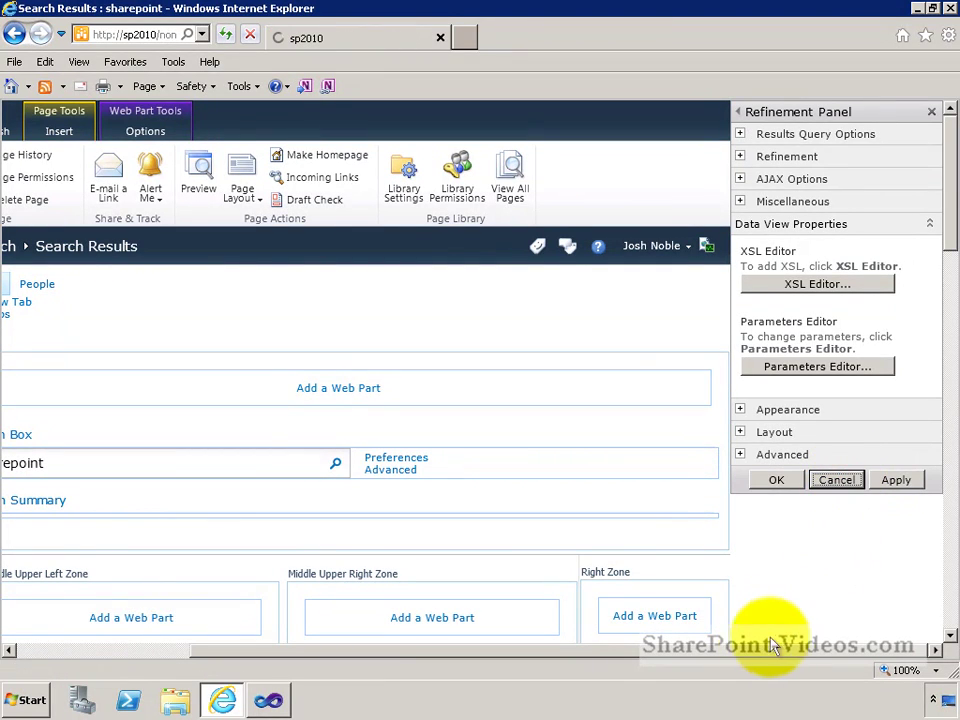
left_click(843, 481)
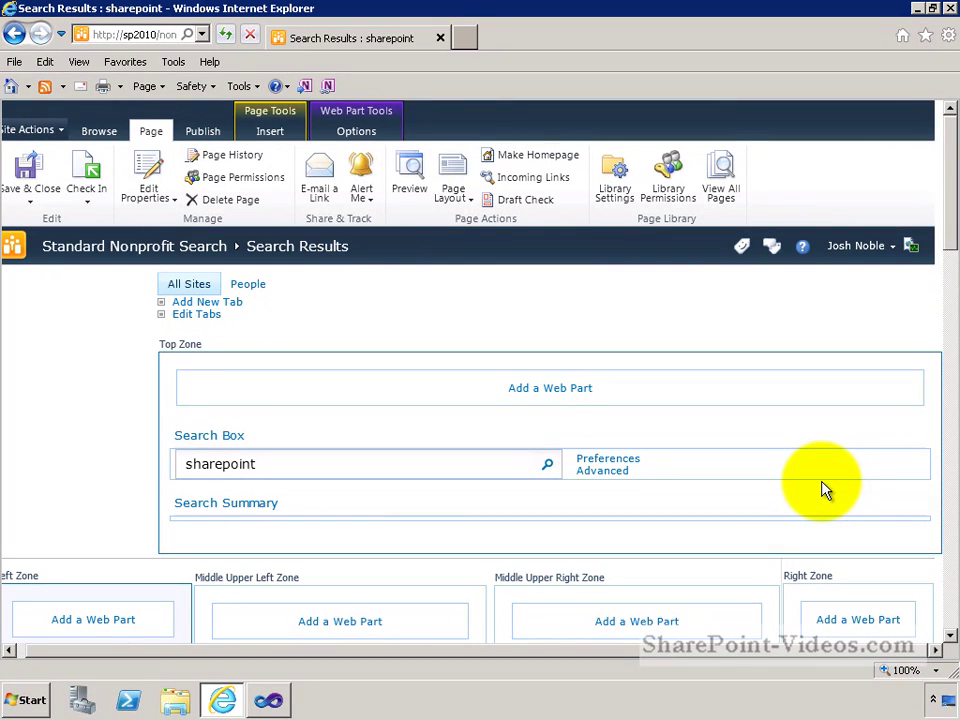
Bring the Search Core Results web part in the Bottom Zone into view
left_click_drag(955, 190, 953, 235)
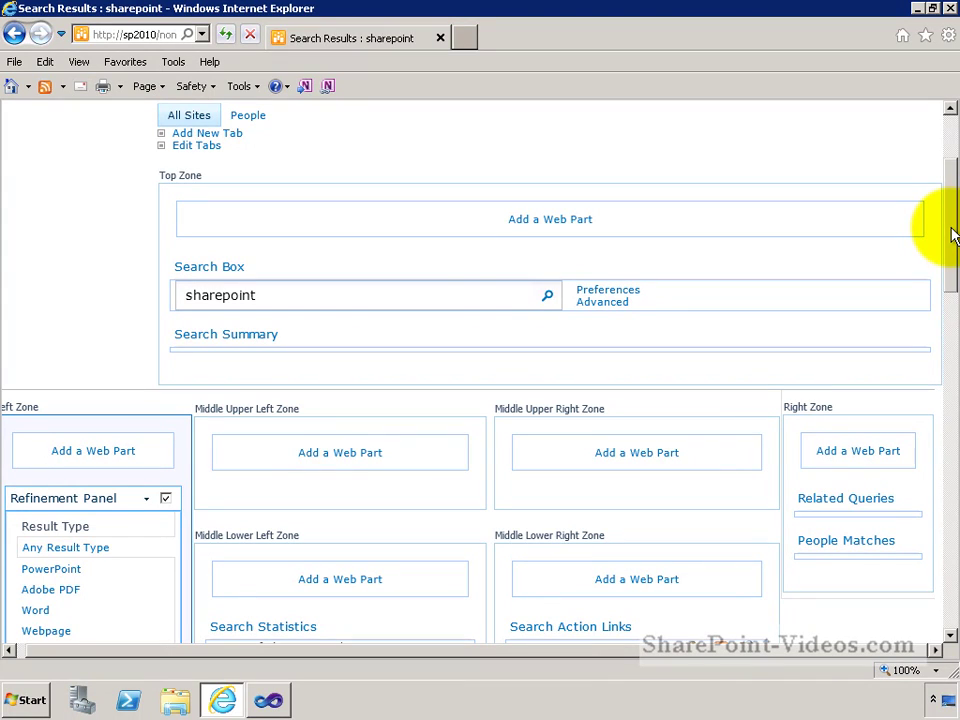
left_click_drag(952, 234, 950, 376)
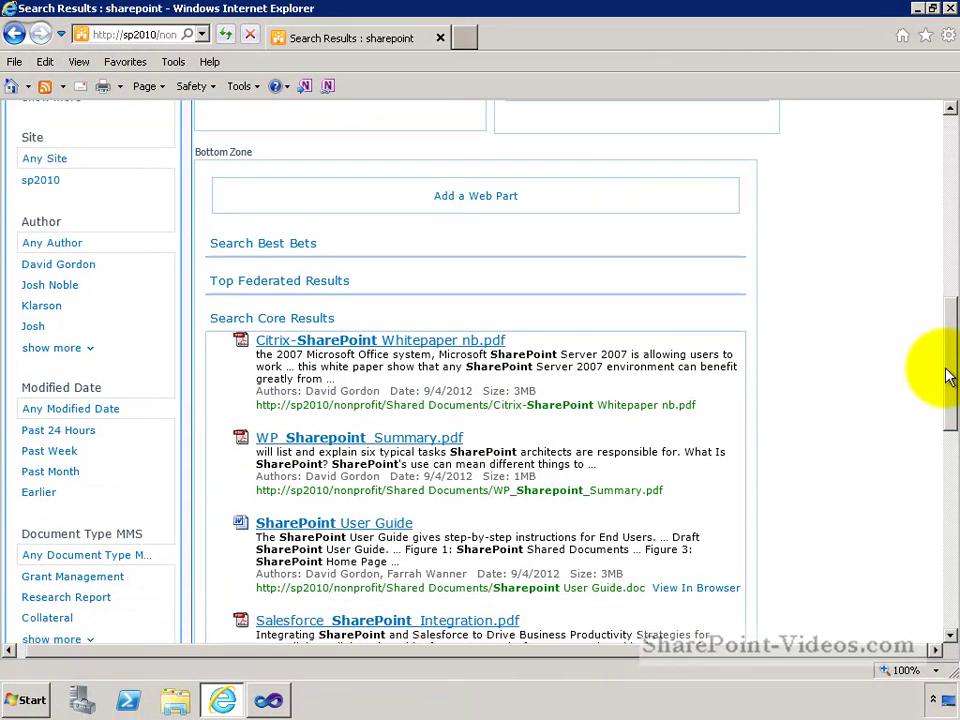